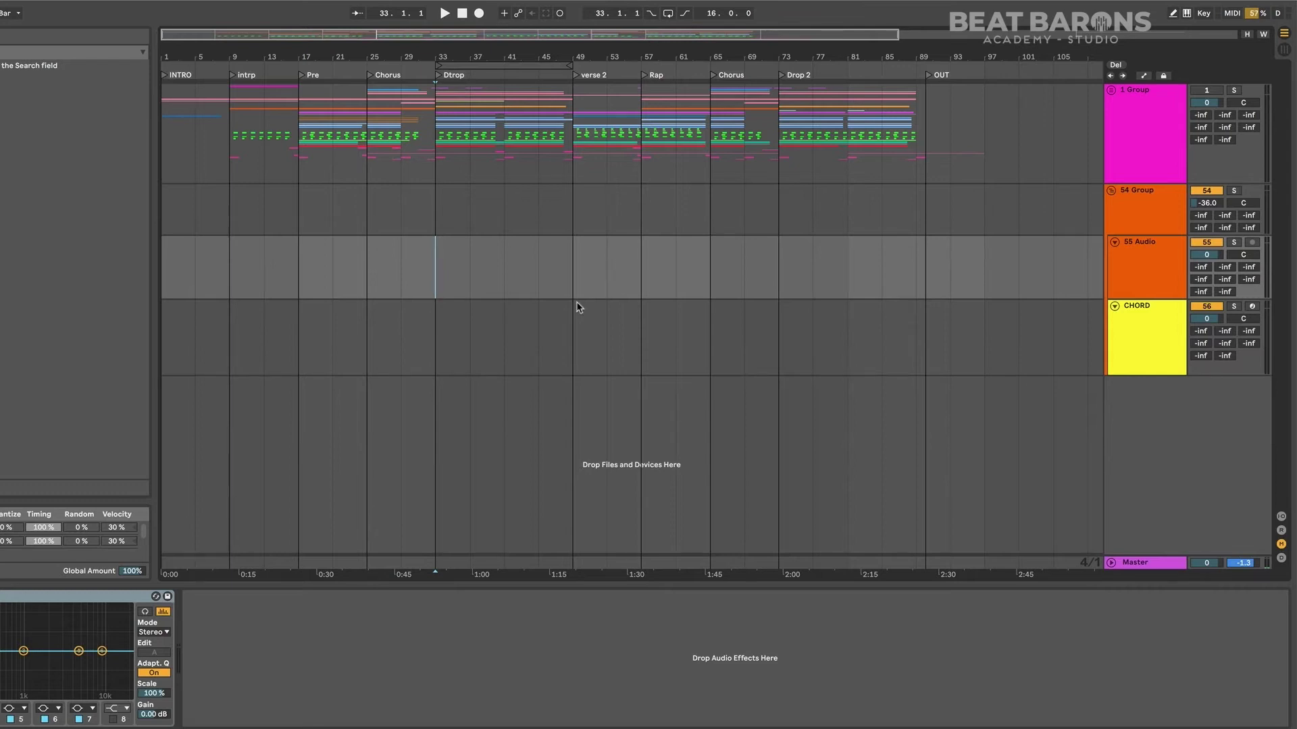
- Create an empty 16-bar MIDI clip on the CHORD track, spanning bars 33 to 49 of the Dtrop section
click(436, 333)
drag(436, 332, 573, 339)
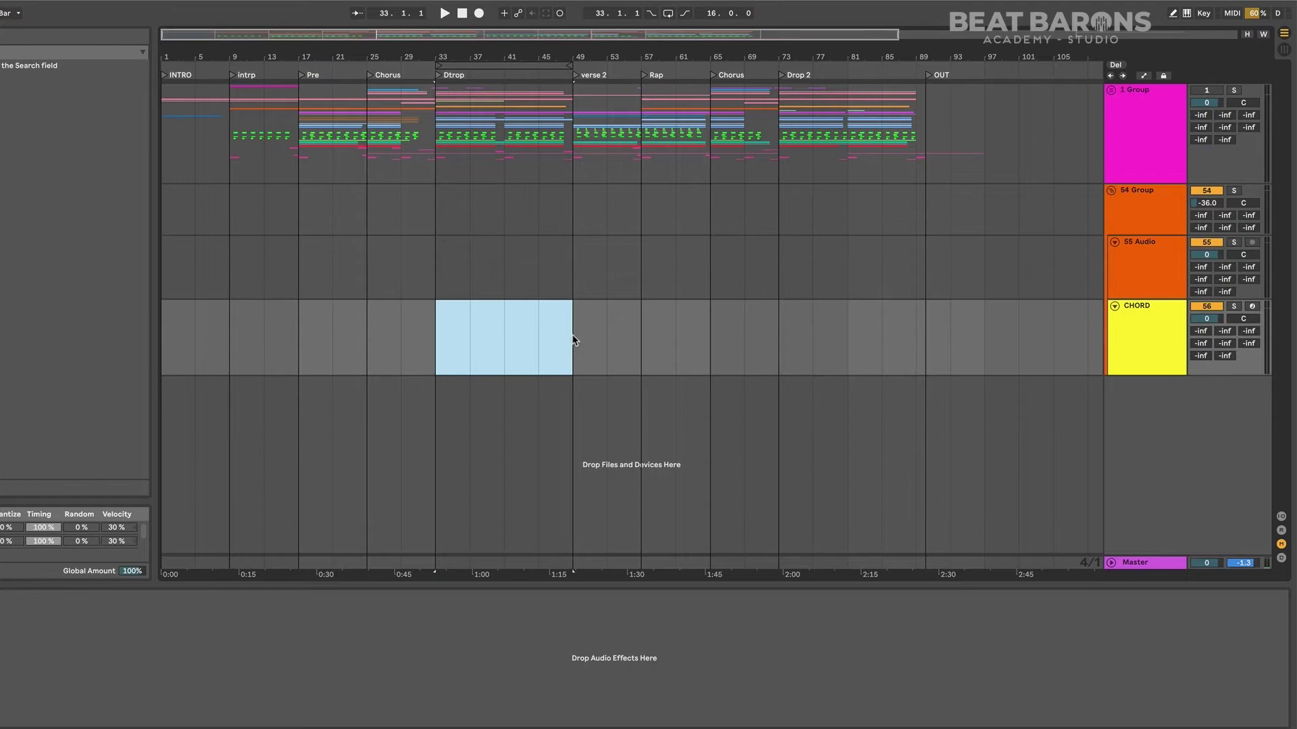
key(ctrl+shift+m)
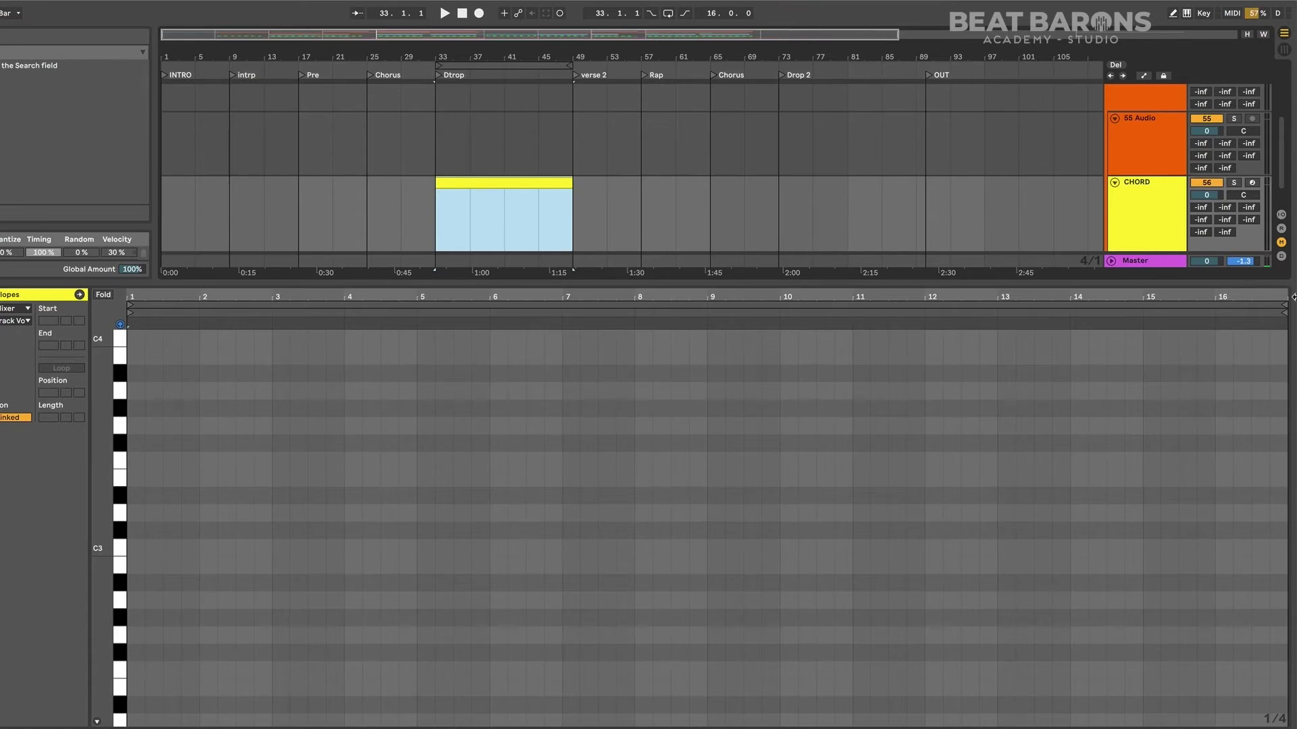
- Build a one-bar chord of G2, G3, B3 and D4 in the clip's first bar and play it back
double_click(137, 639)
drag(146, 637, 182, 428)
scroll(181, 446, up, 2)
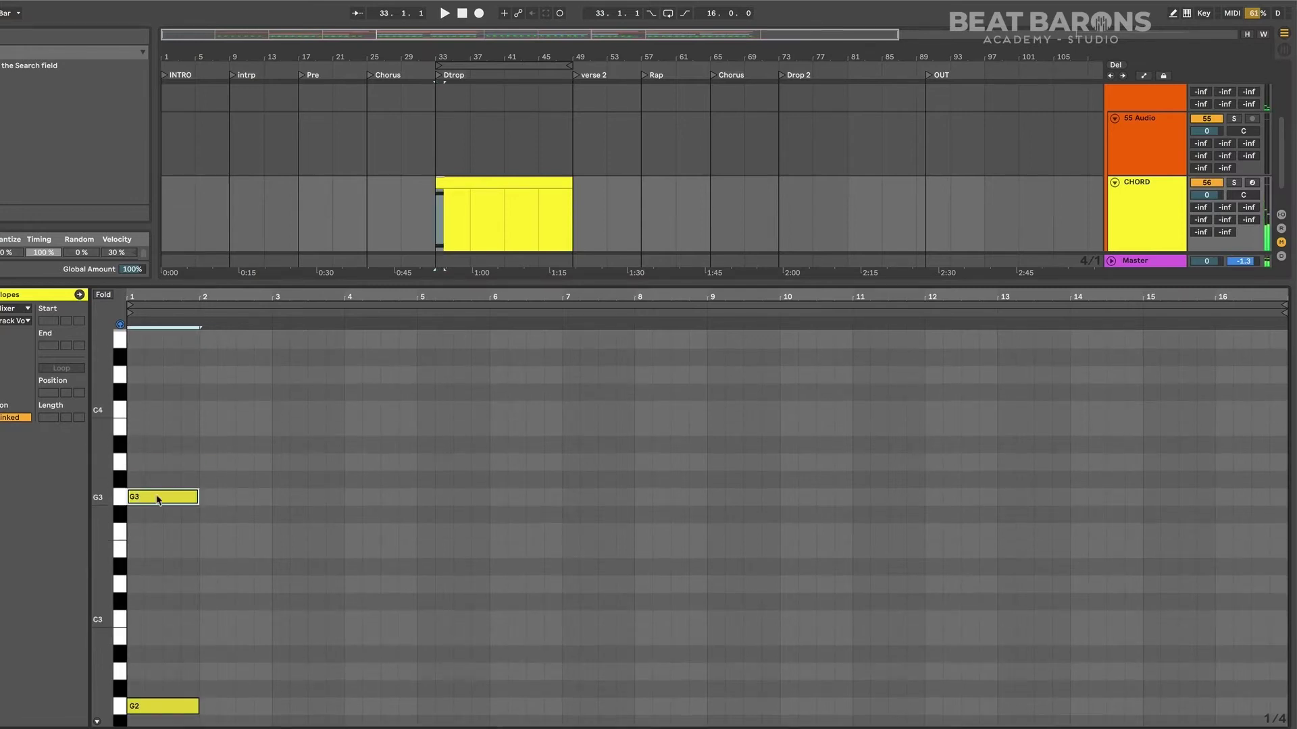
drag(159, 500, 161, 373)
key(space)
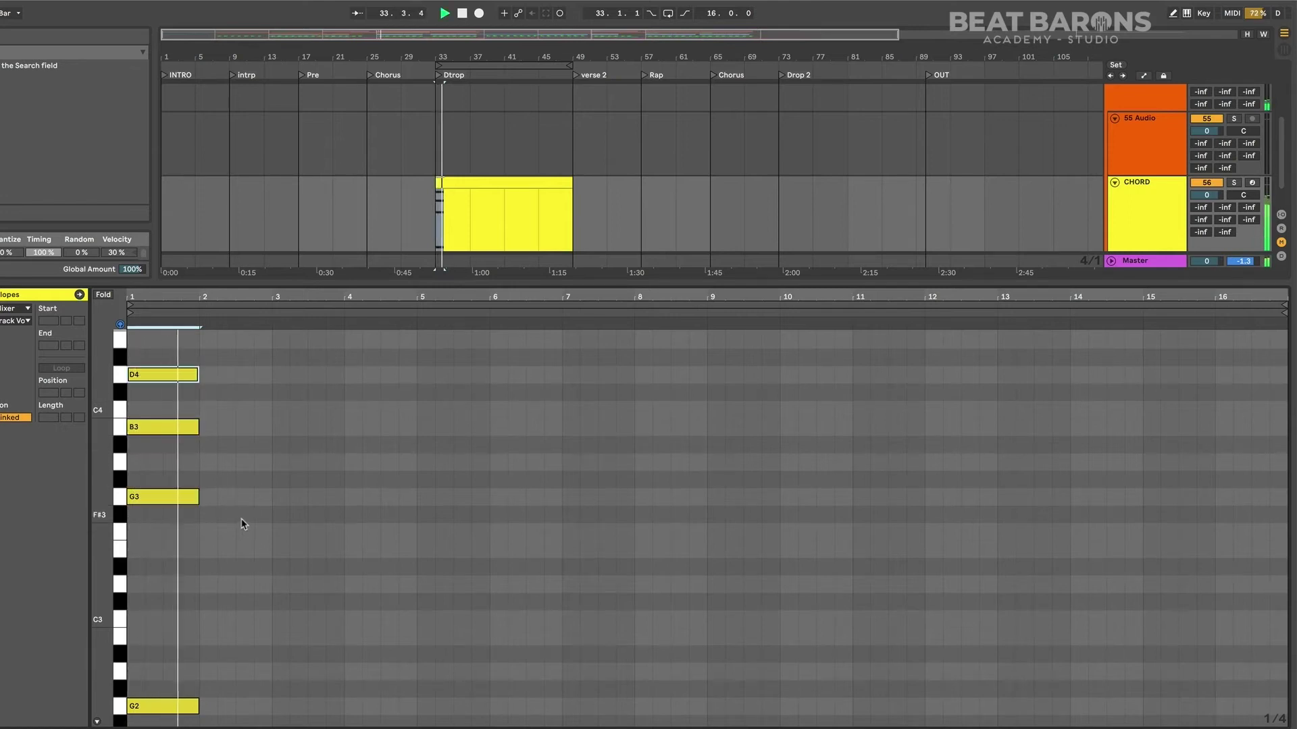
key(space)
- Duplicate the whole first-bar chord into bar 2 of the clip
key(ctrl+a)
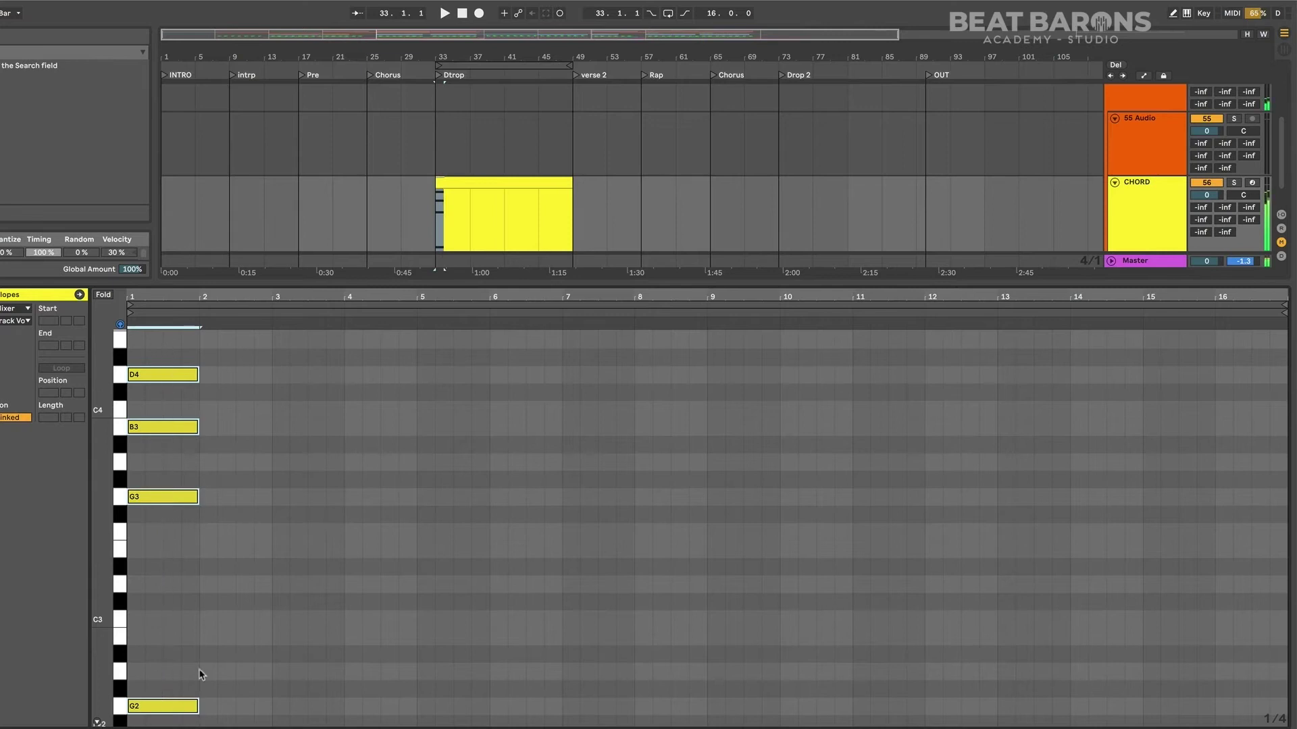
key(ctrl+d)
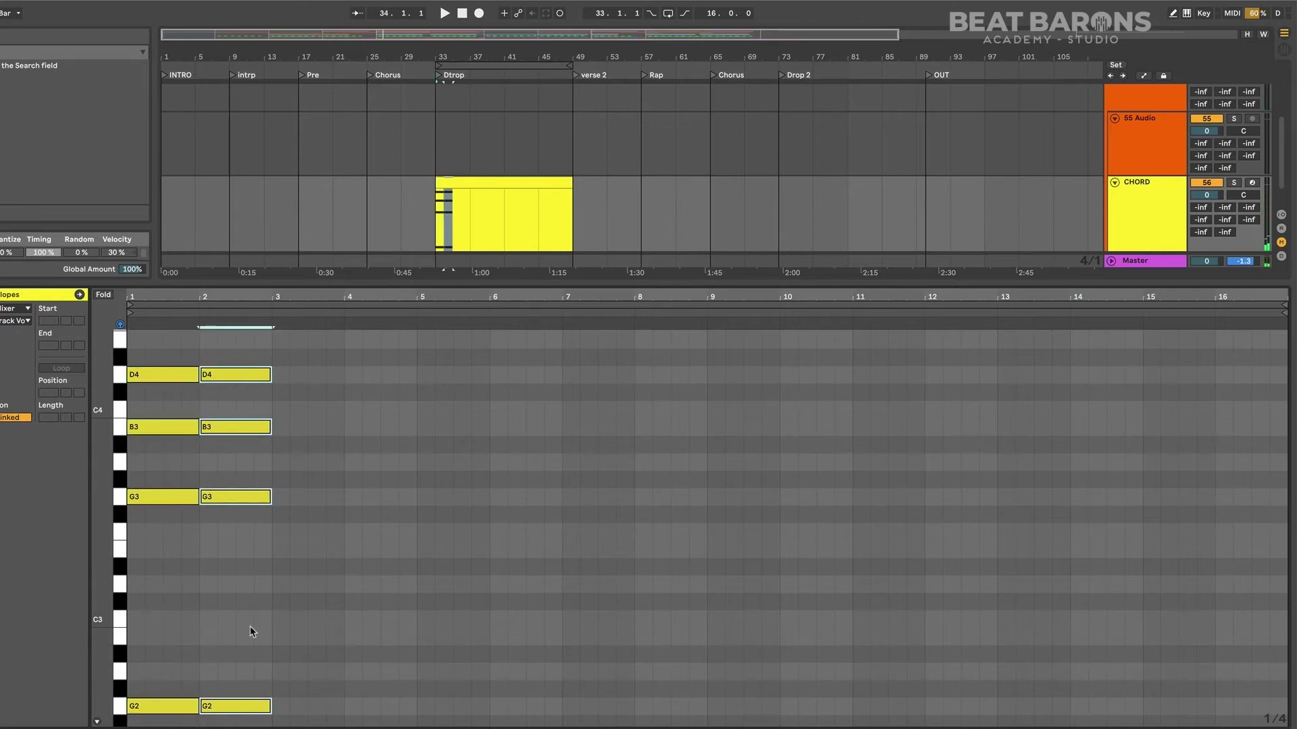
click(308, 670)
- Build a one-bar chord of F#2, F#3, A3 and C#4 in bar 3, starting from a copy of the G2 bass note
scroll(310, 701, down, 3)
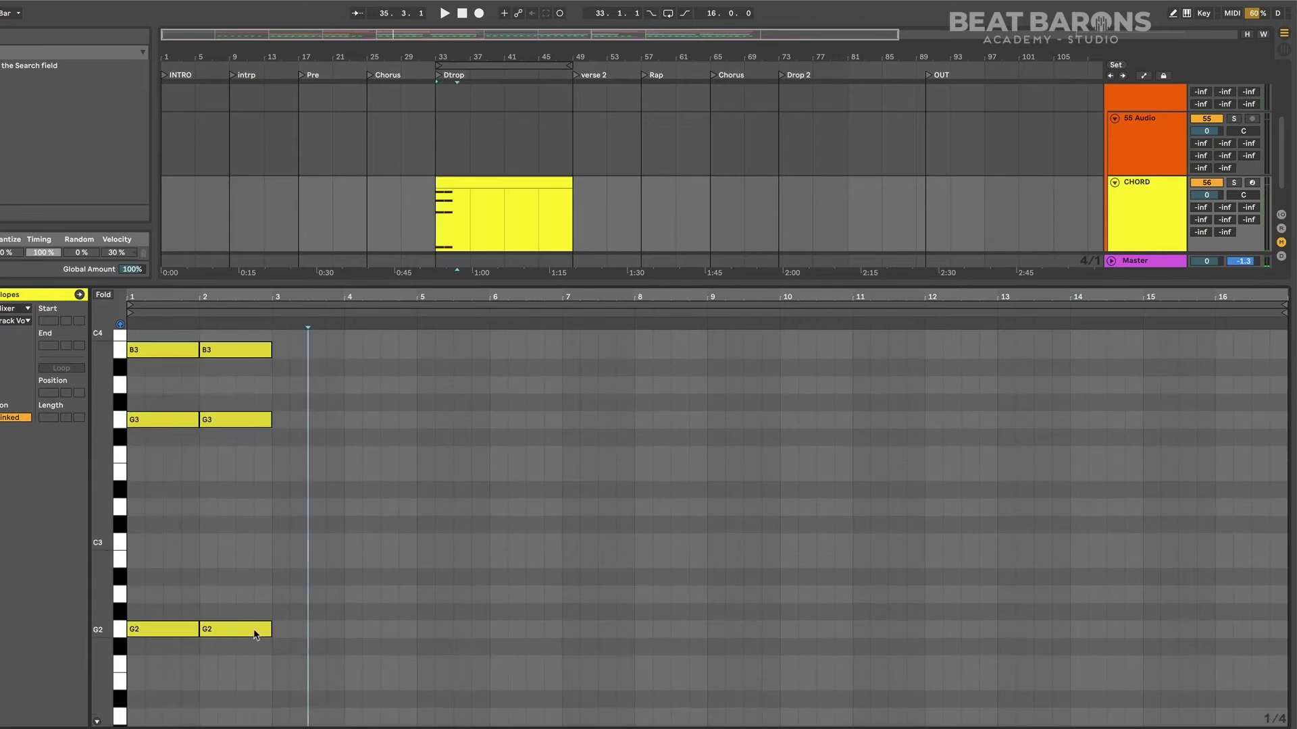
click(255, 635)
scroll(290, 638, up, 1)
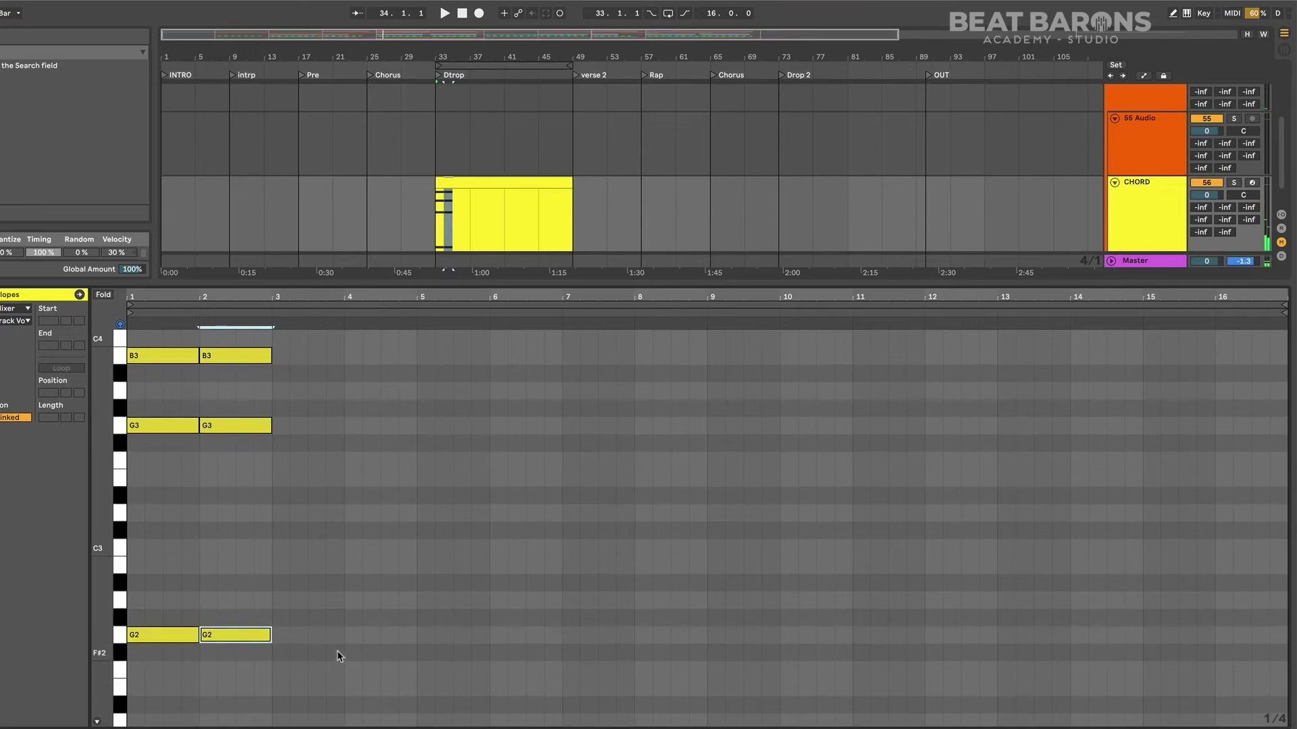
key(ctrl+d)
drag(327, 638, 306, 430)
scroll(313, 466, up, 1)
scroll(308, 446, up, 2)
drag(298, 504, 304, 435)
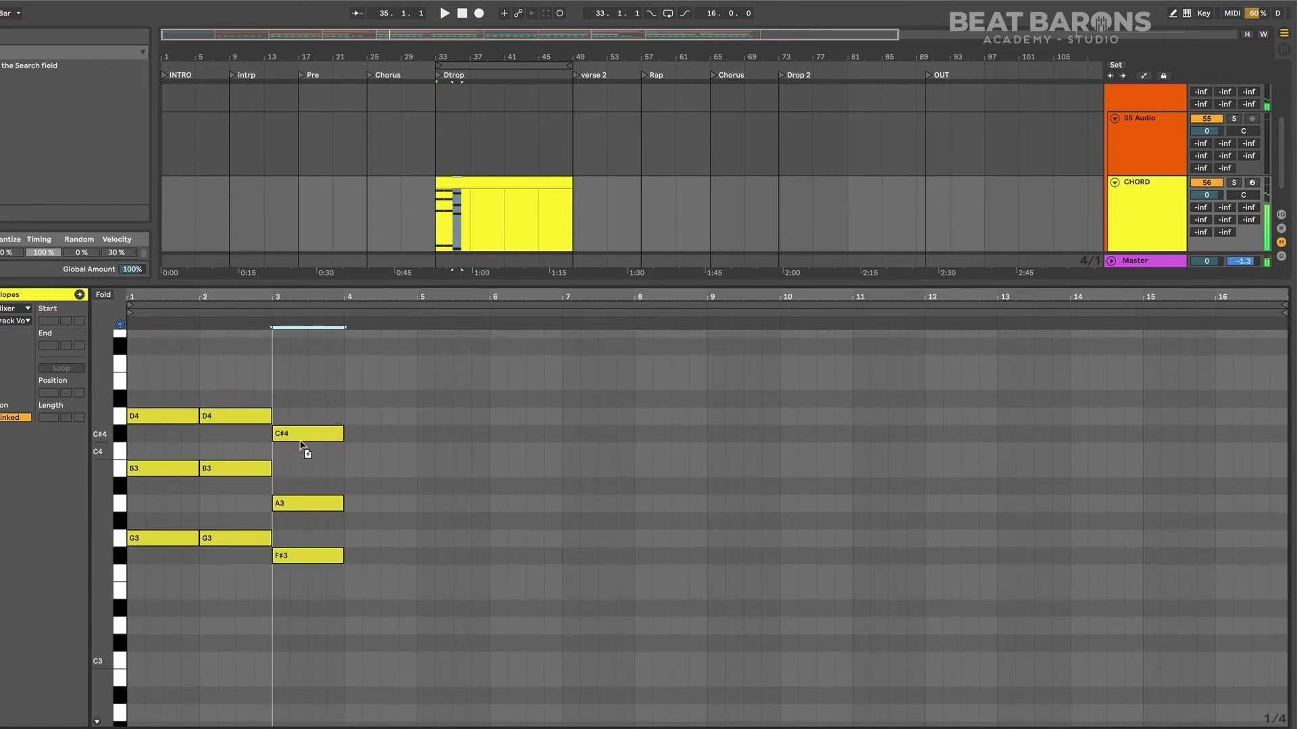
scroll(313, 481, down, 2)
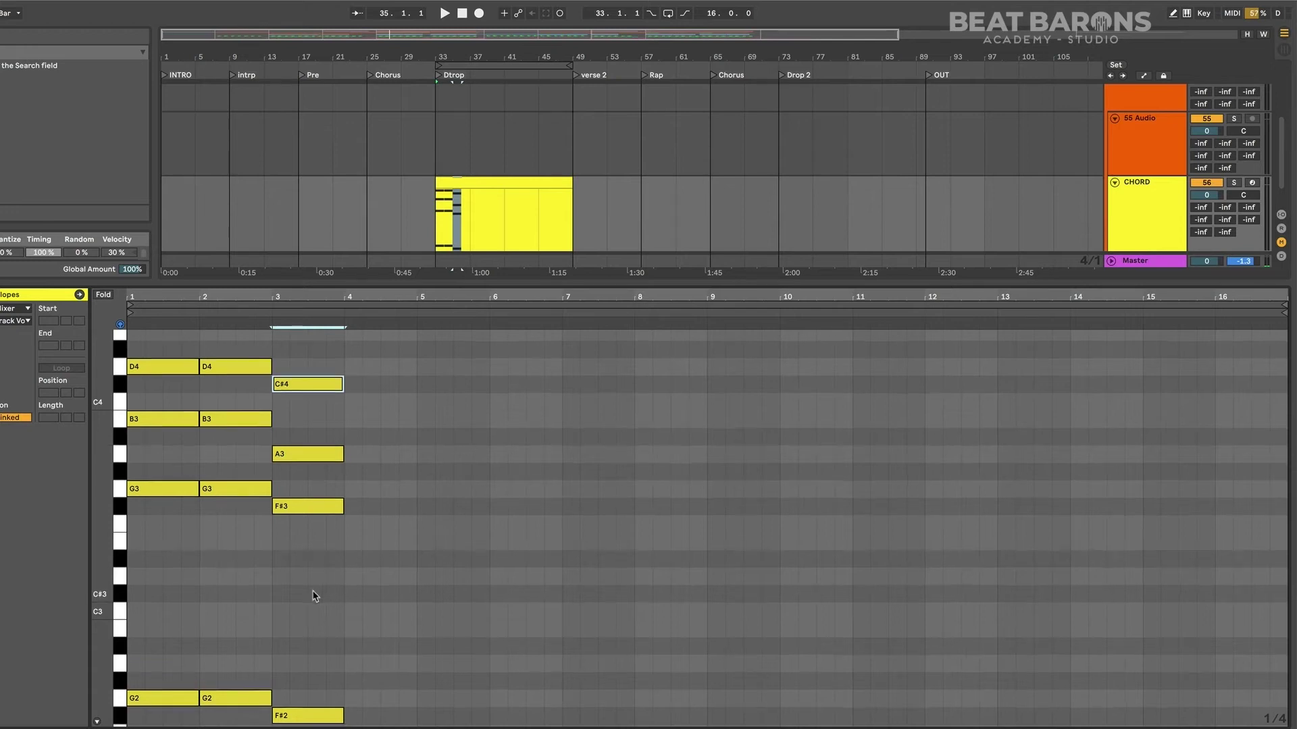
scroll(313, 599, down, 2)
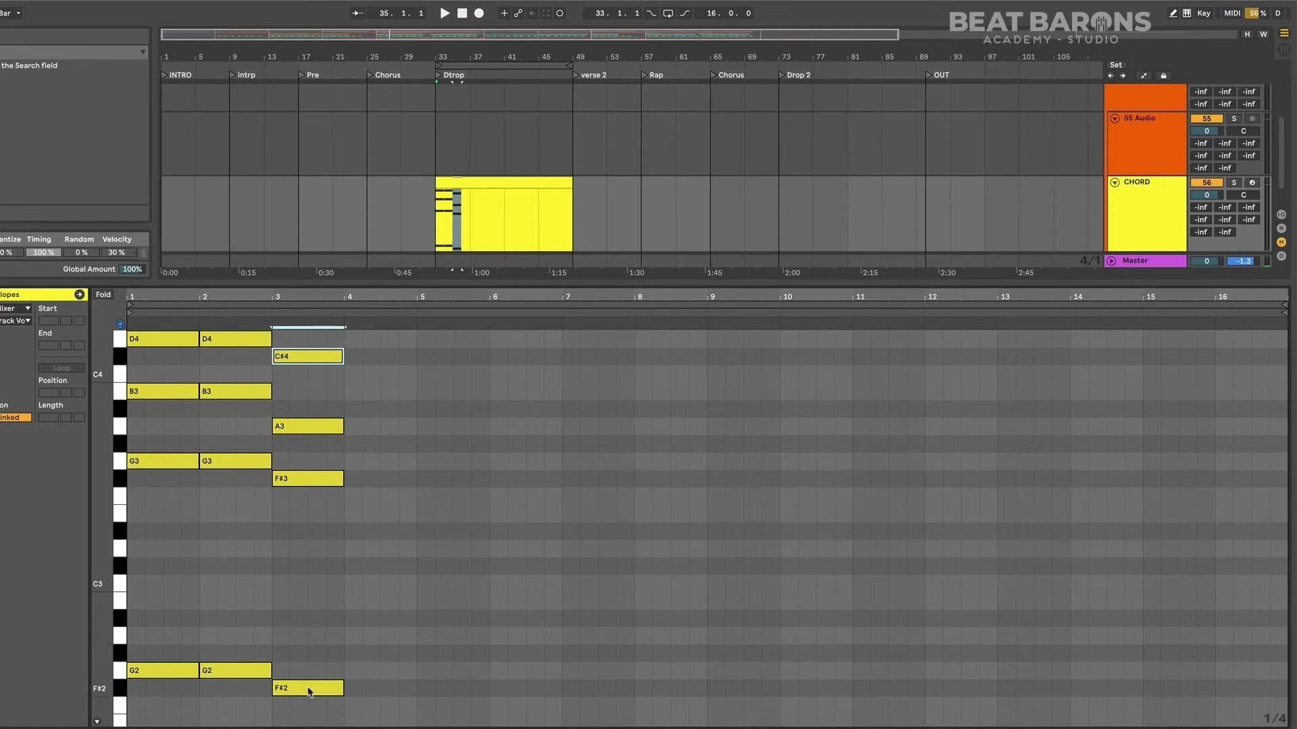
scroll(308, 691, down, 2)
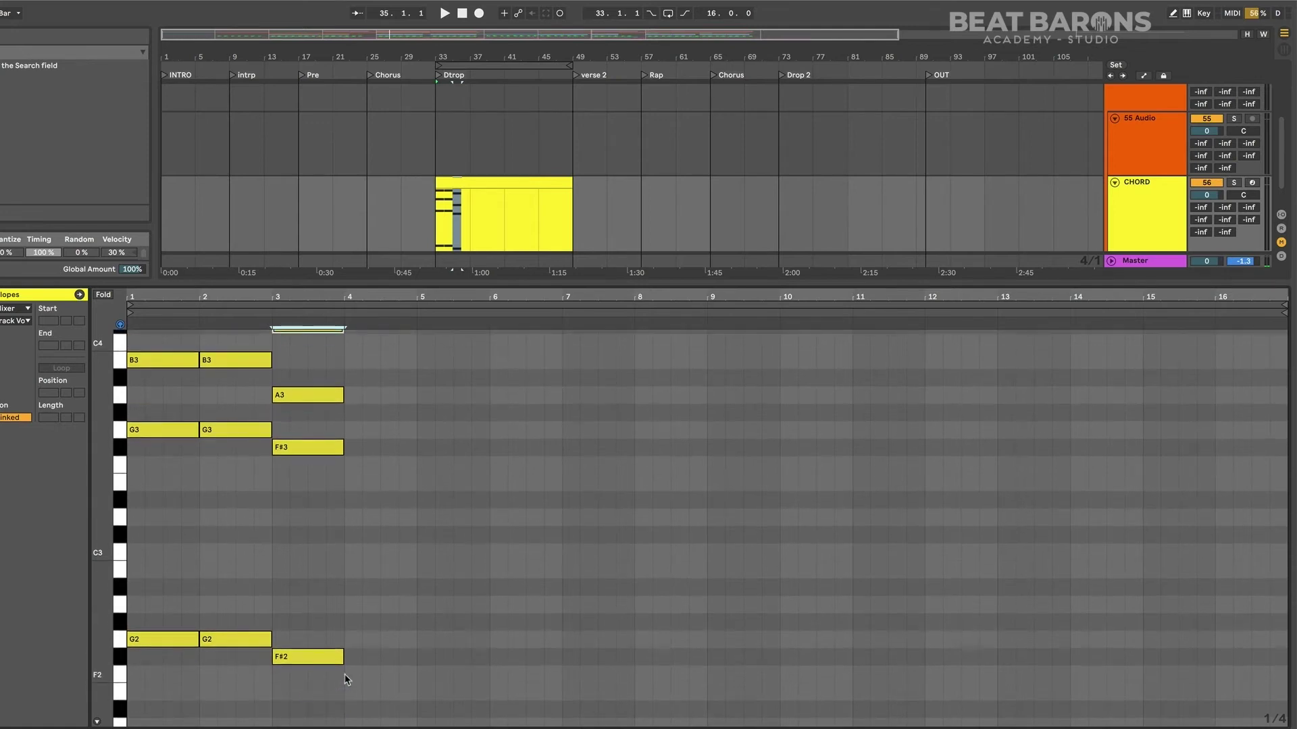
- Build a one-bar chord of B2, D3, F#3 and B3 in bar 4 and play back the progression
double_click(352, 658)
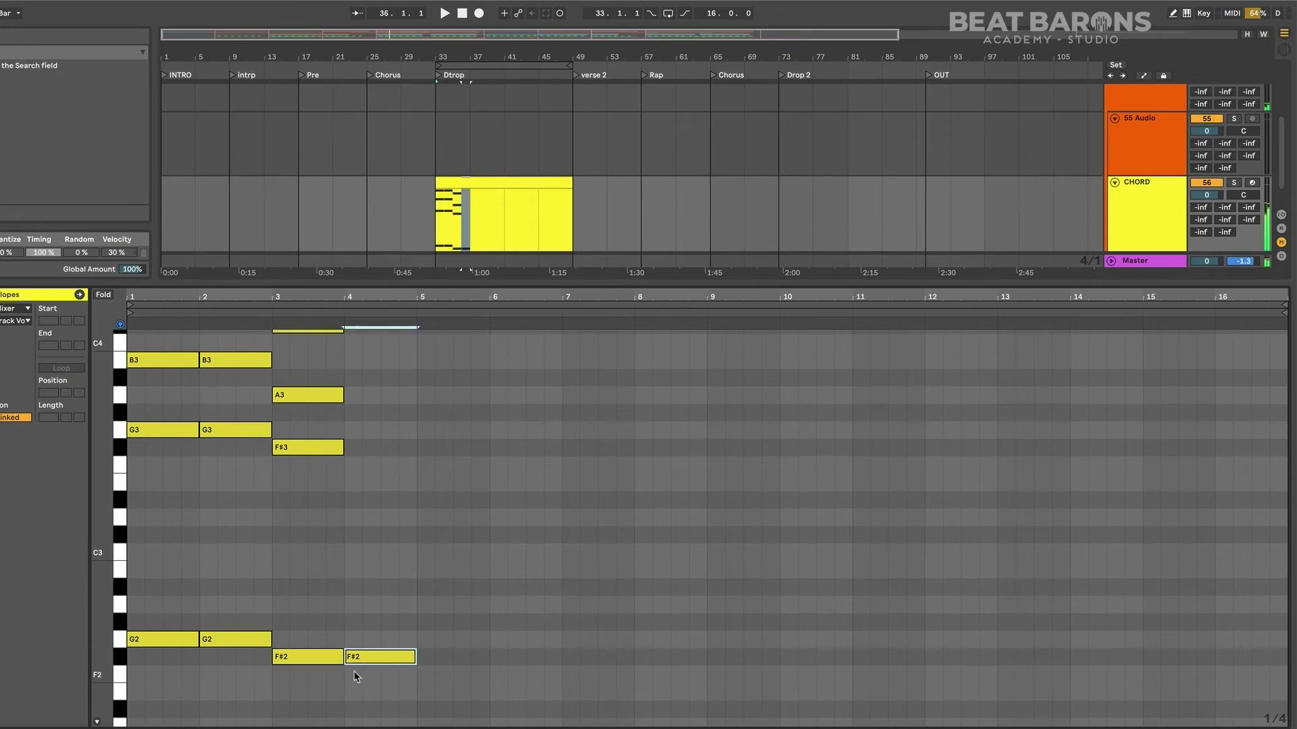
scroll(354, 676, down, 1)
drag(374, 622, 378, 553)
scroll(379, 574, up, 1)
scroll(382, 594, up, 1)
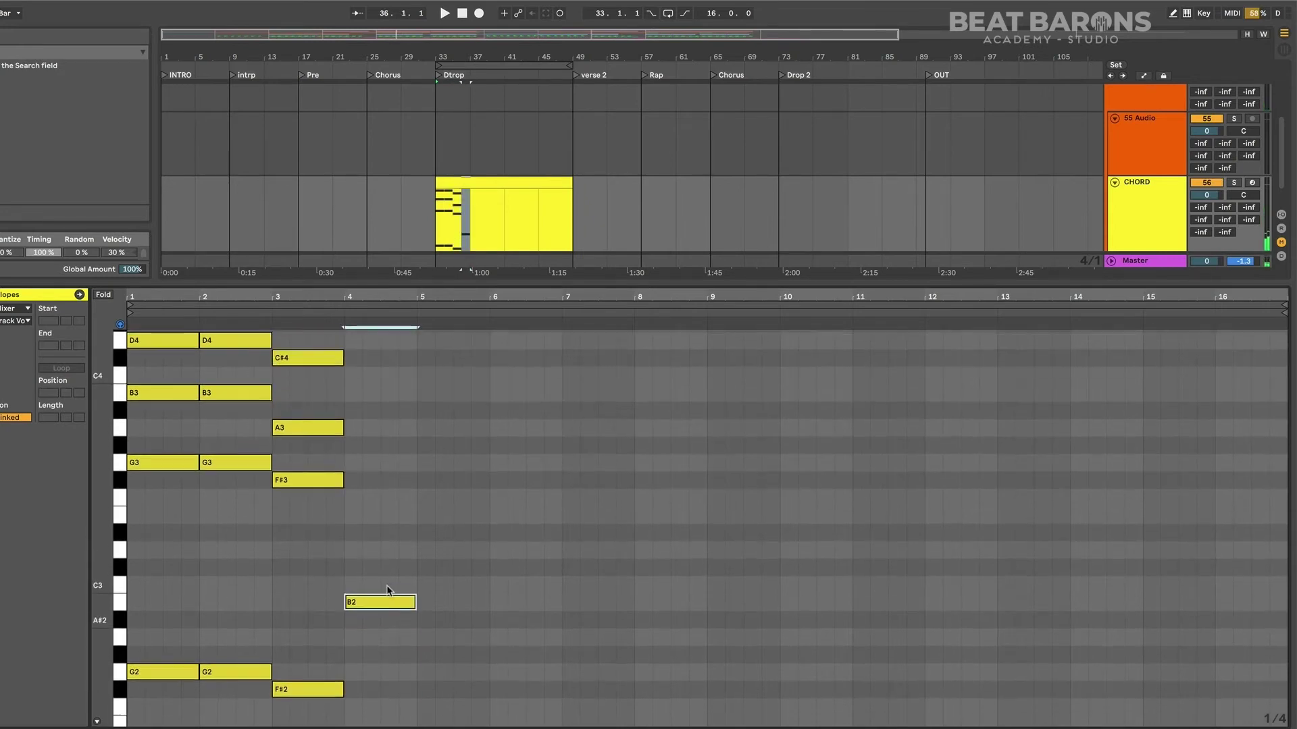
drag(385, 602, 385, 484)
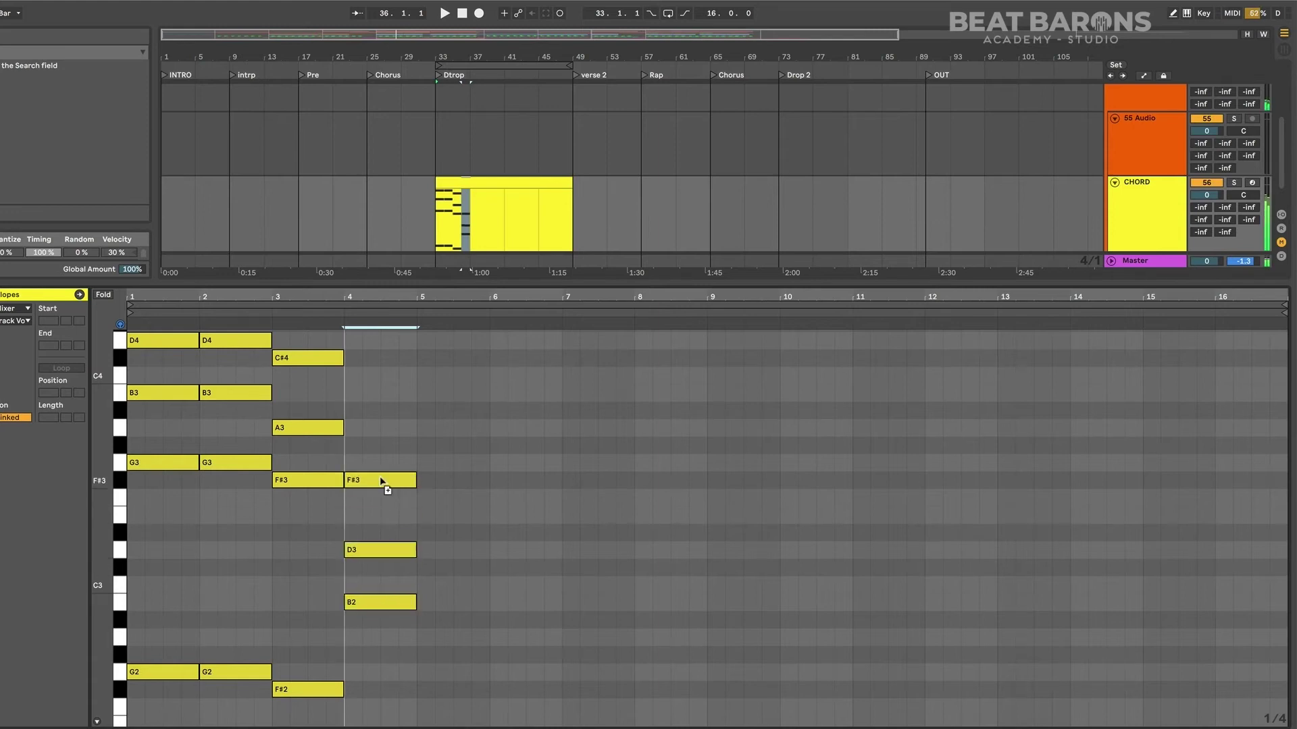
scroll(380, 580, up, 2)
click(370, 675)
key(ctrl+c)
key(ctrl+v)
key(shift+Up)
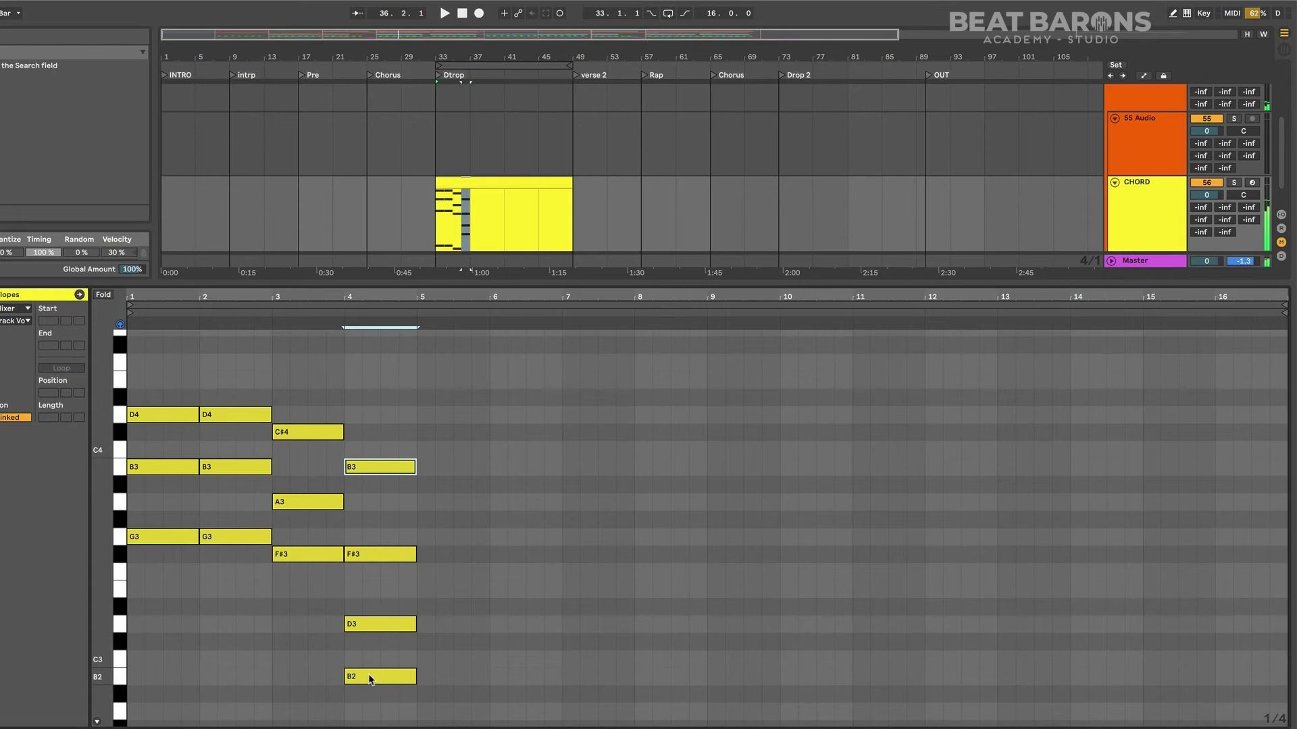
key(space)
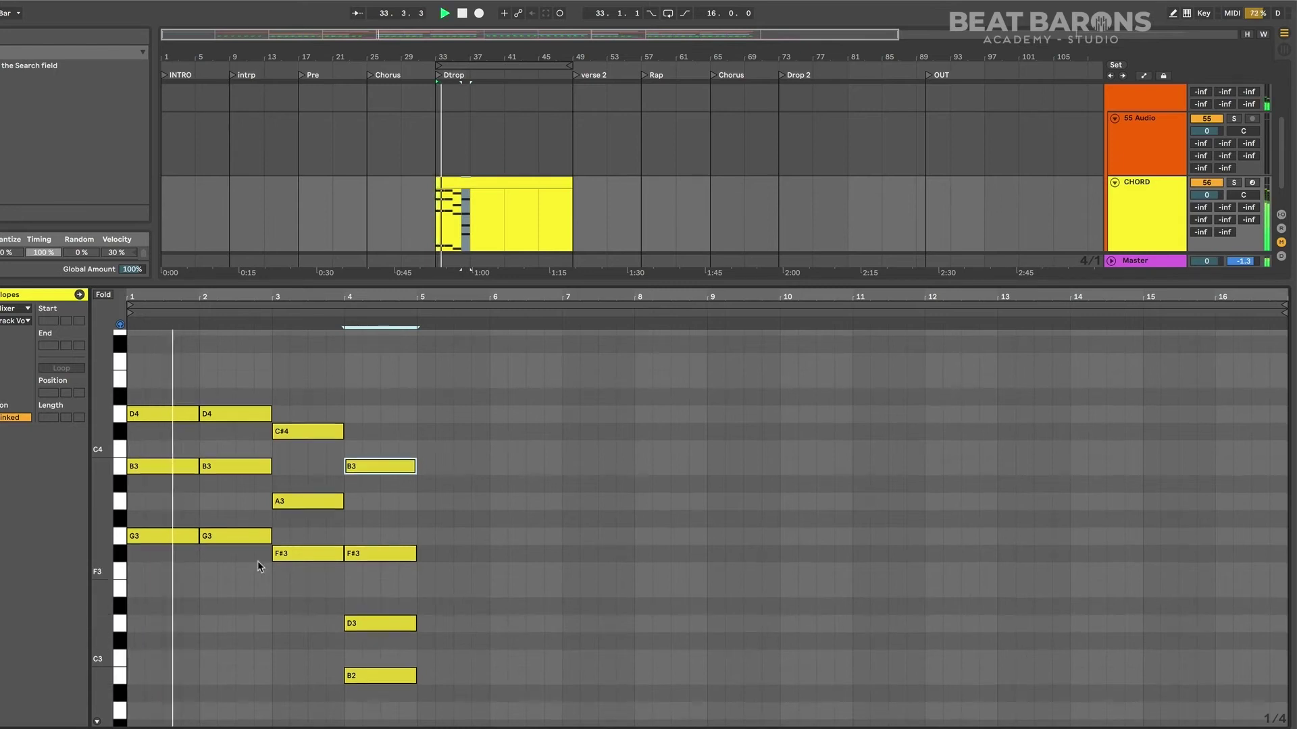
- Build a one-bar chord of E2, E3, G3 and B3 in bar 5, starting from a copy of the B2 note
scroll(291, 577, down, 3)
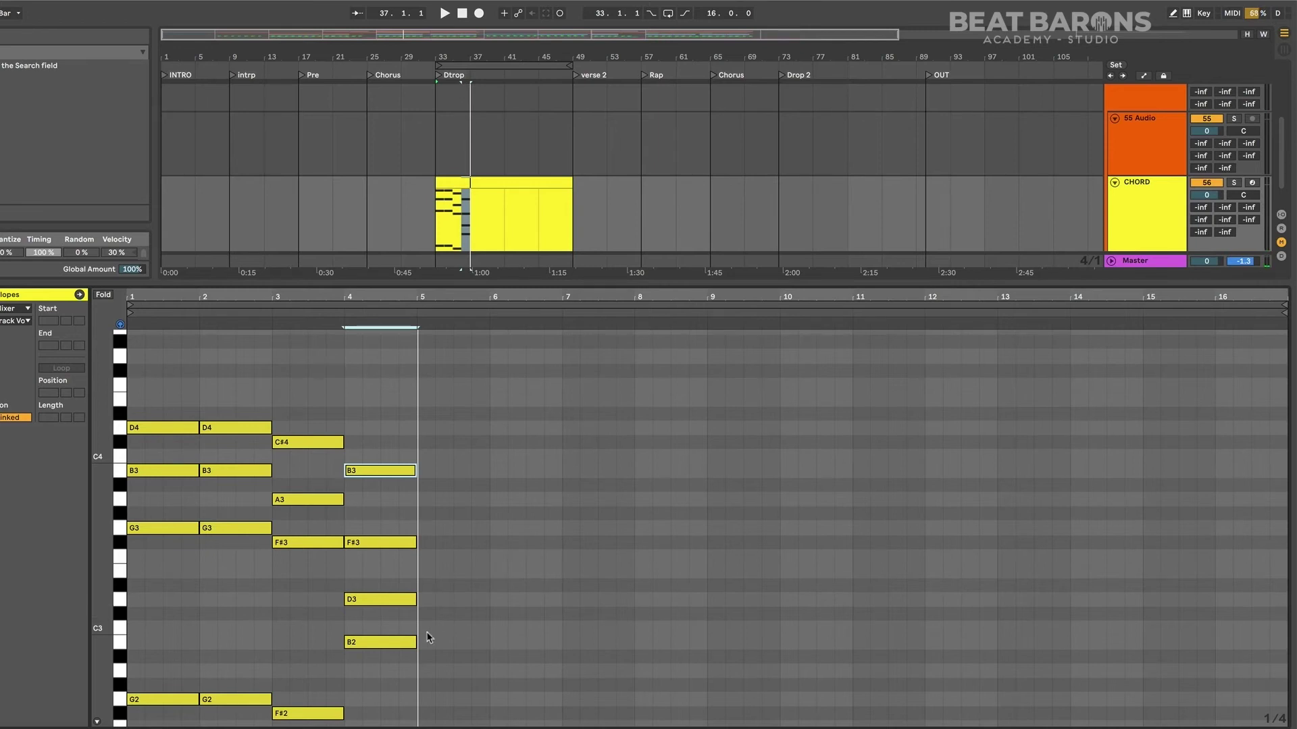
click(410, 643)
scroll(443, 635, down, 1)
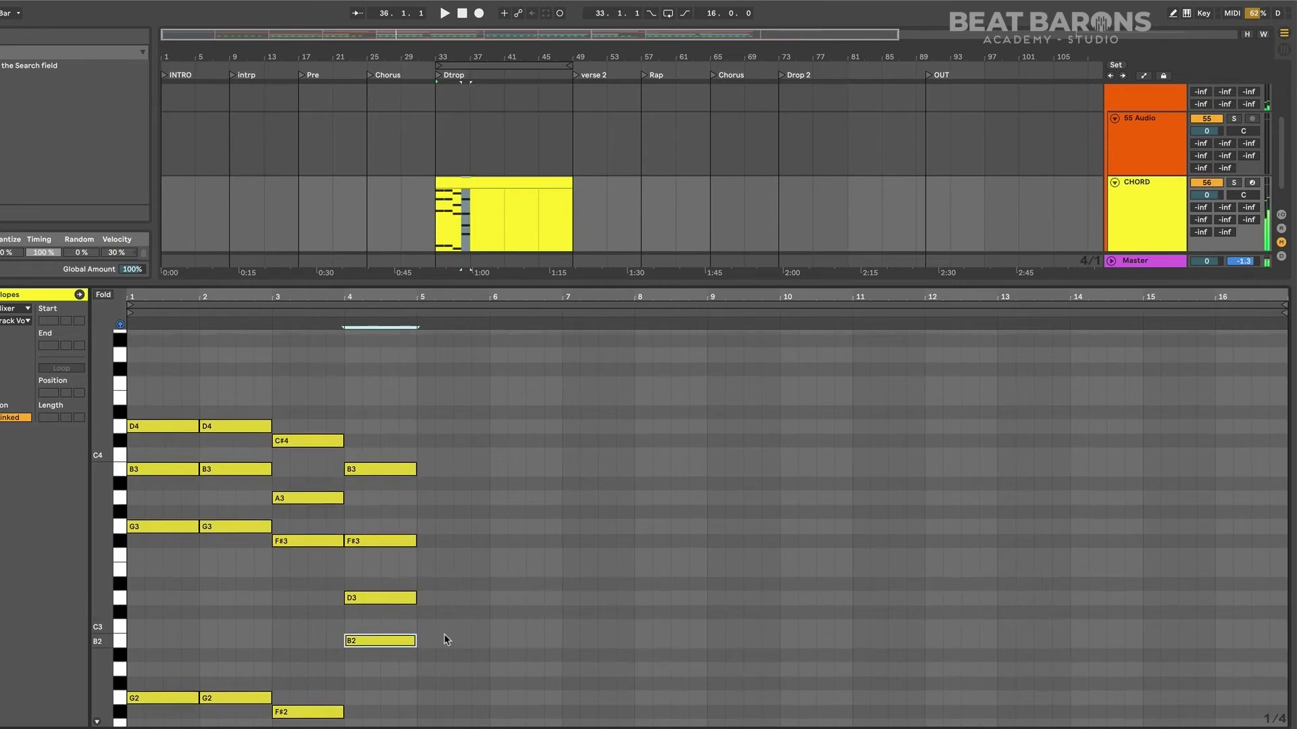
key(ctrl+d)
drag(446, 638, 439, 566)
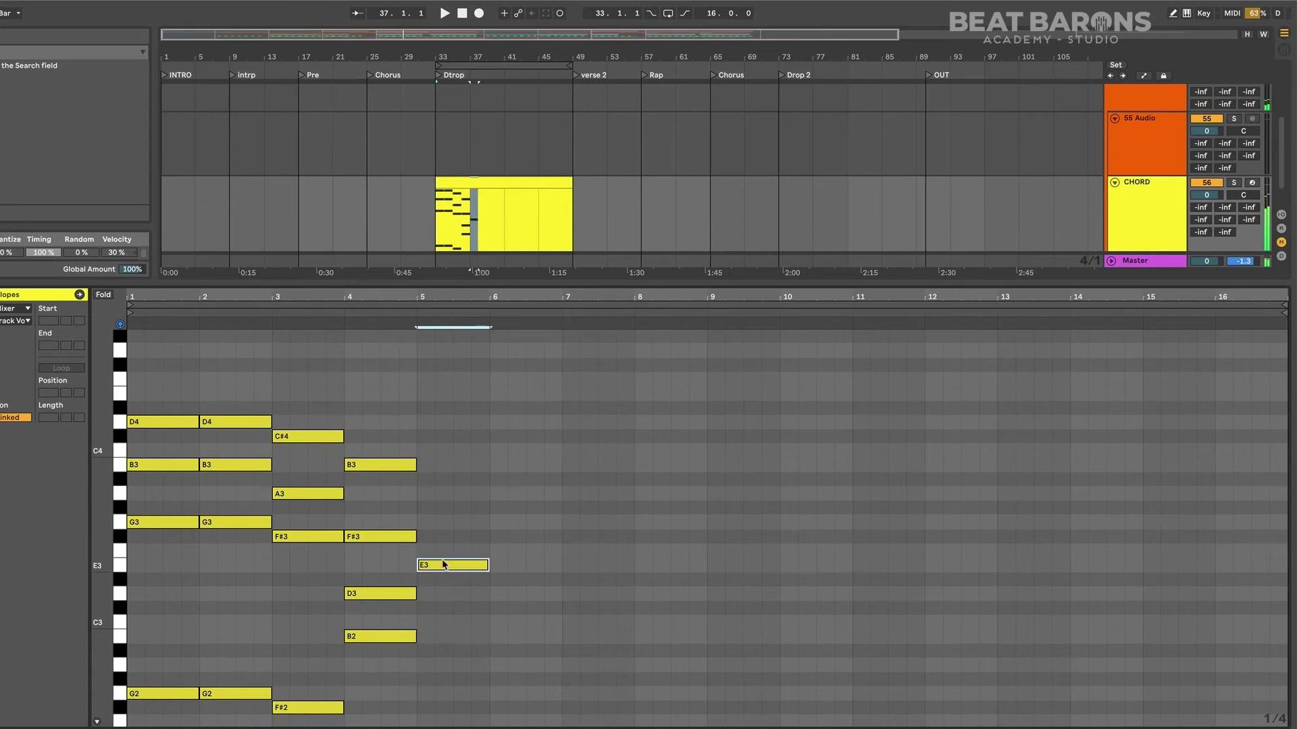
scroll(459, 631, up, 2)
drag(448, 614, 452, 514)
scroll(452, 515, down, 3)
click(452, 533)
drag(450, 571, 455, 716)
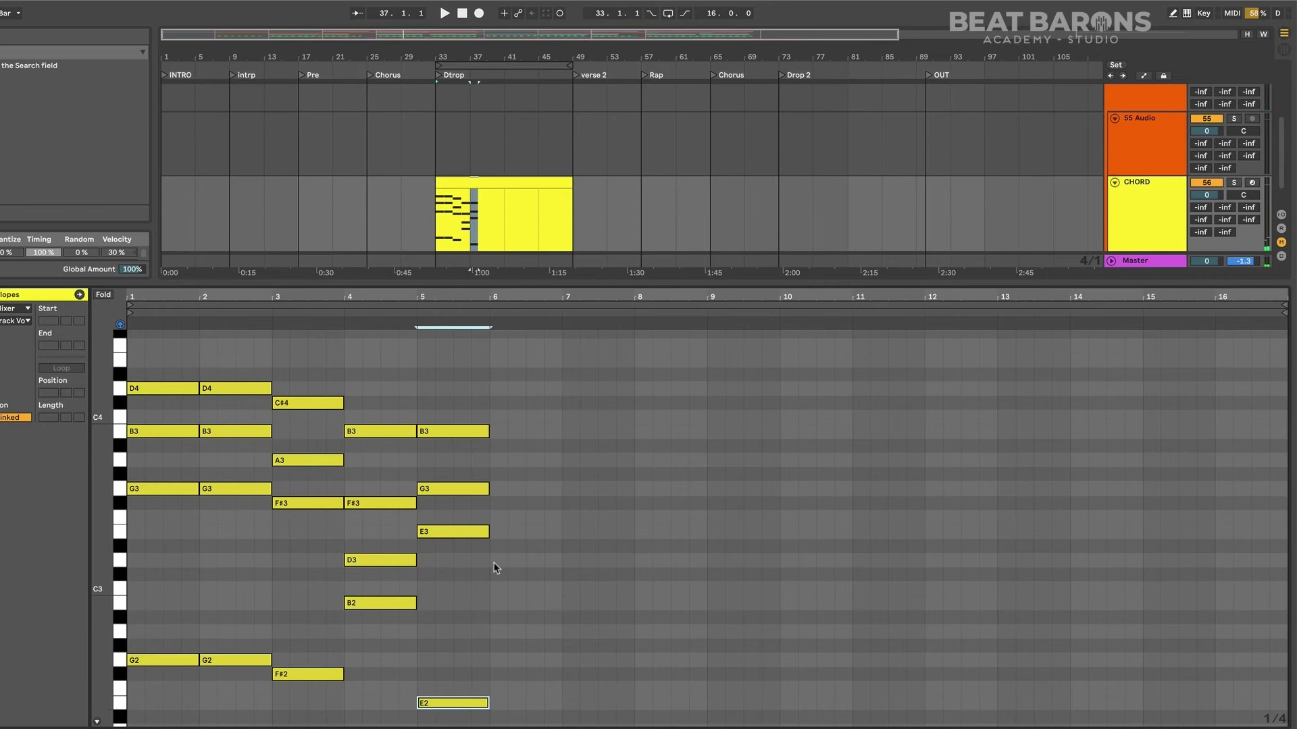
- Build a one-bar chord of A2, E3, A3 and C#4 in bar 6, playing back the progression to check it
scroll(504, 558, down, 1)
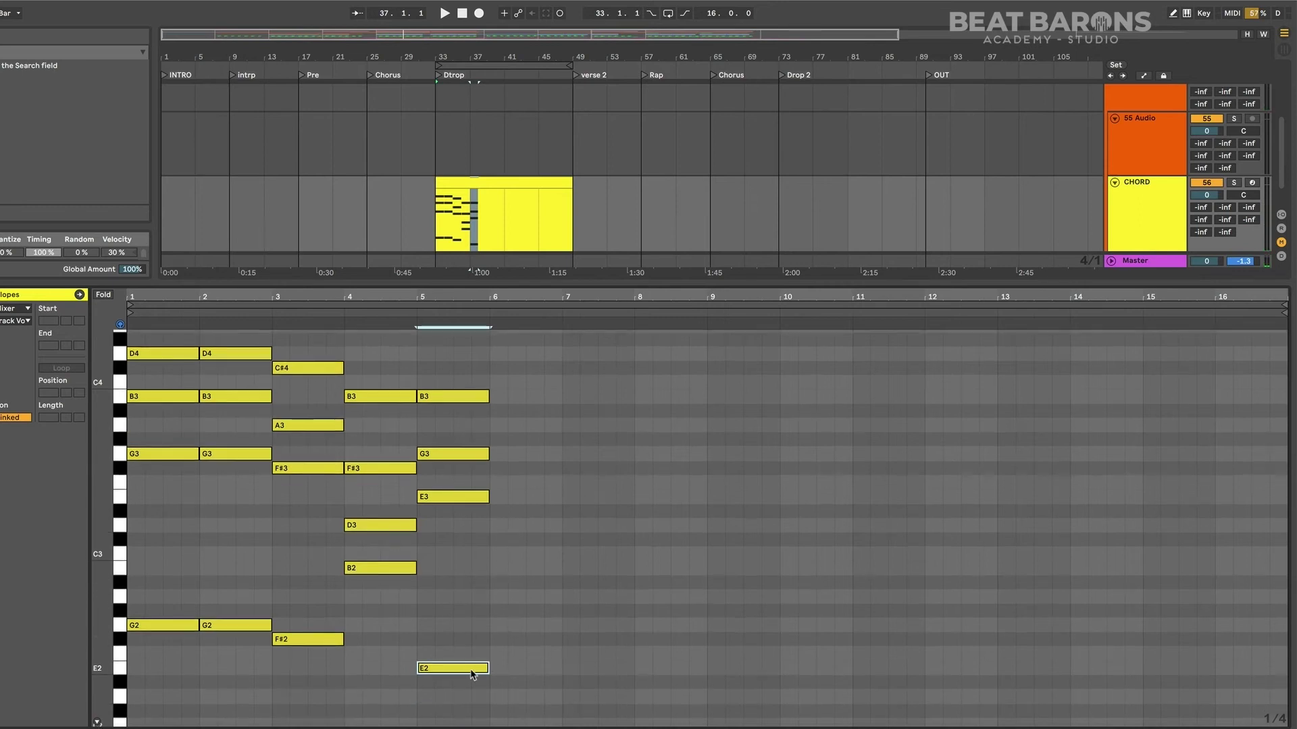
key(ctrl+d)
drag(537, 670, 528, 500)
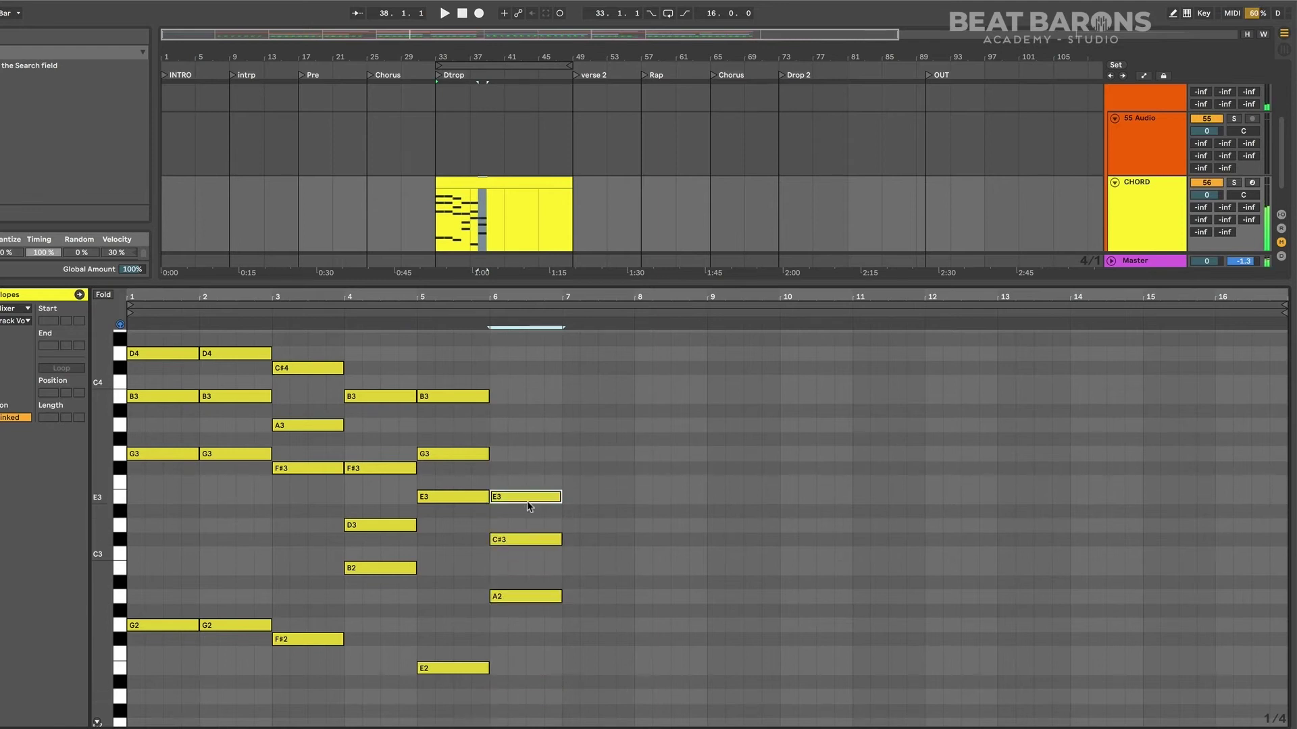
key(shift+Up)
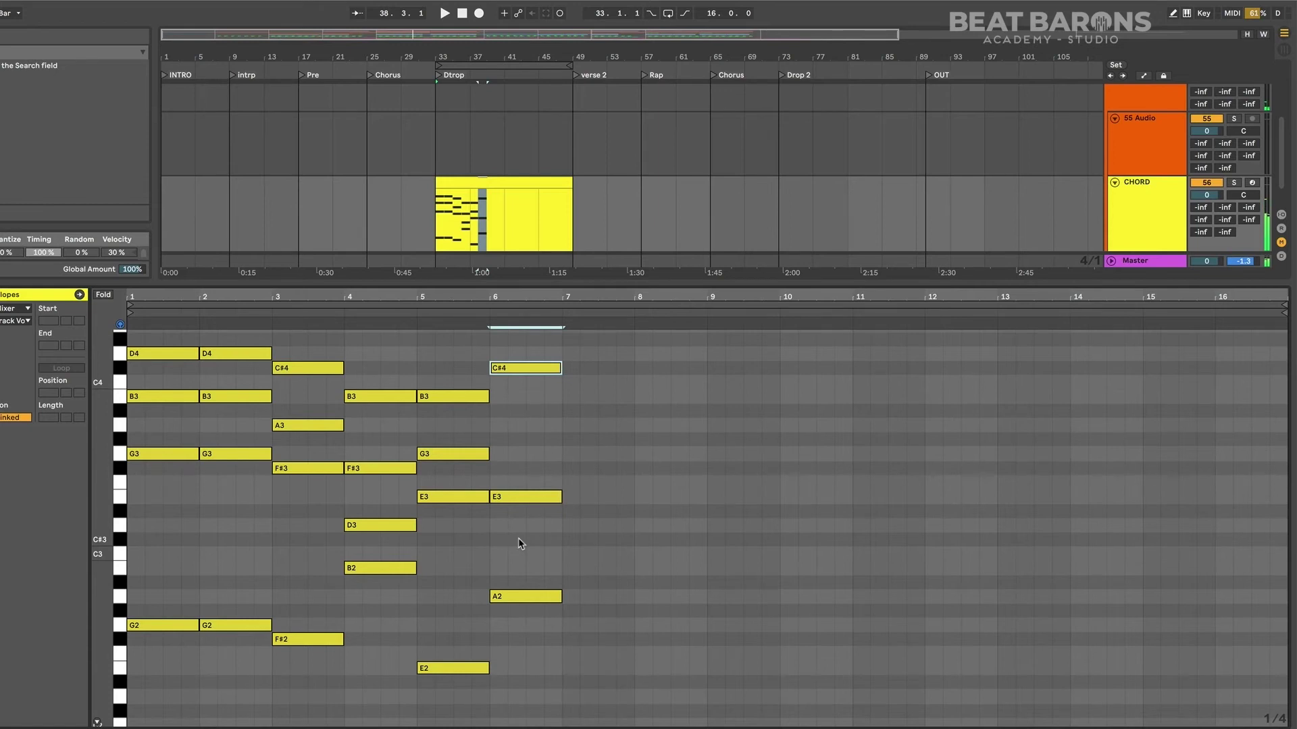
key(space)
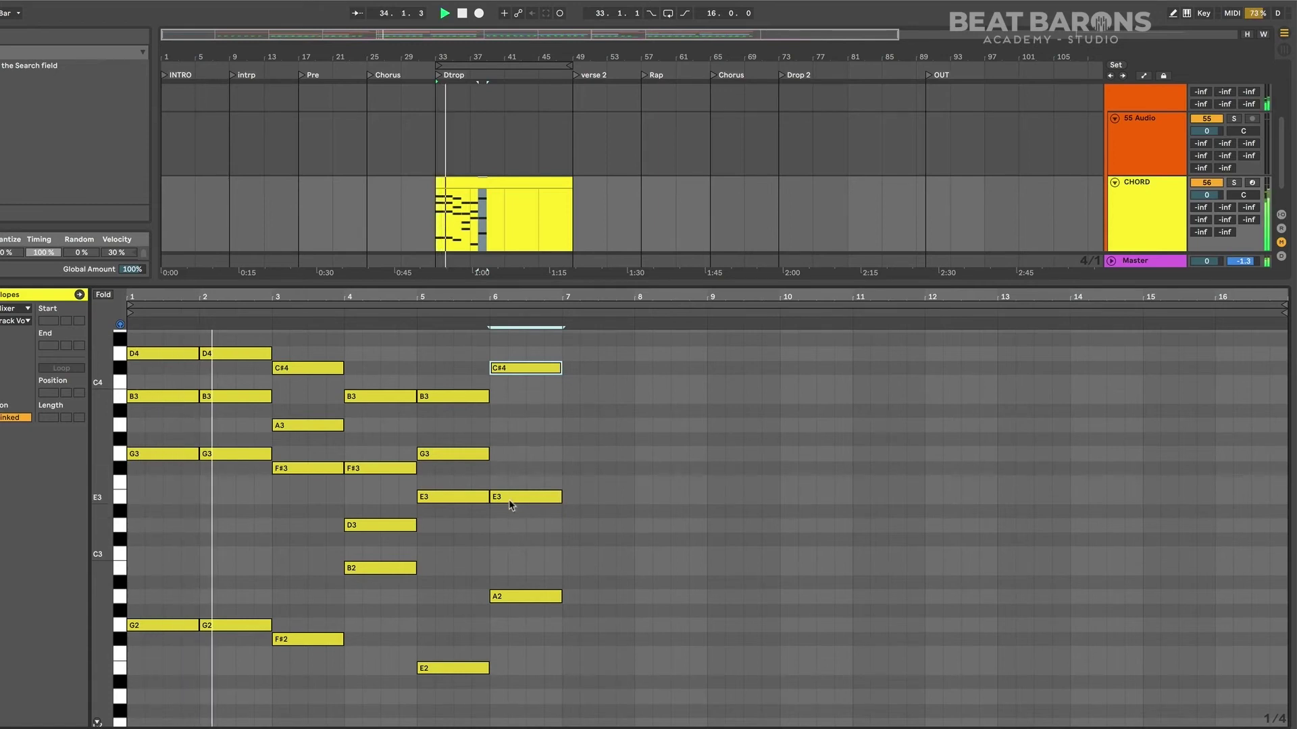
drag(515, 494, 527, 449)
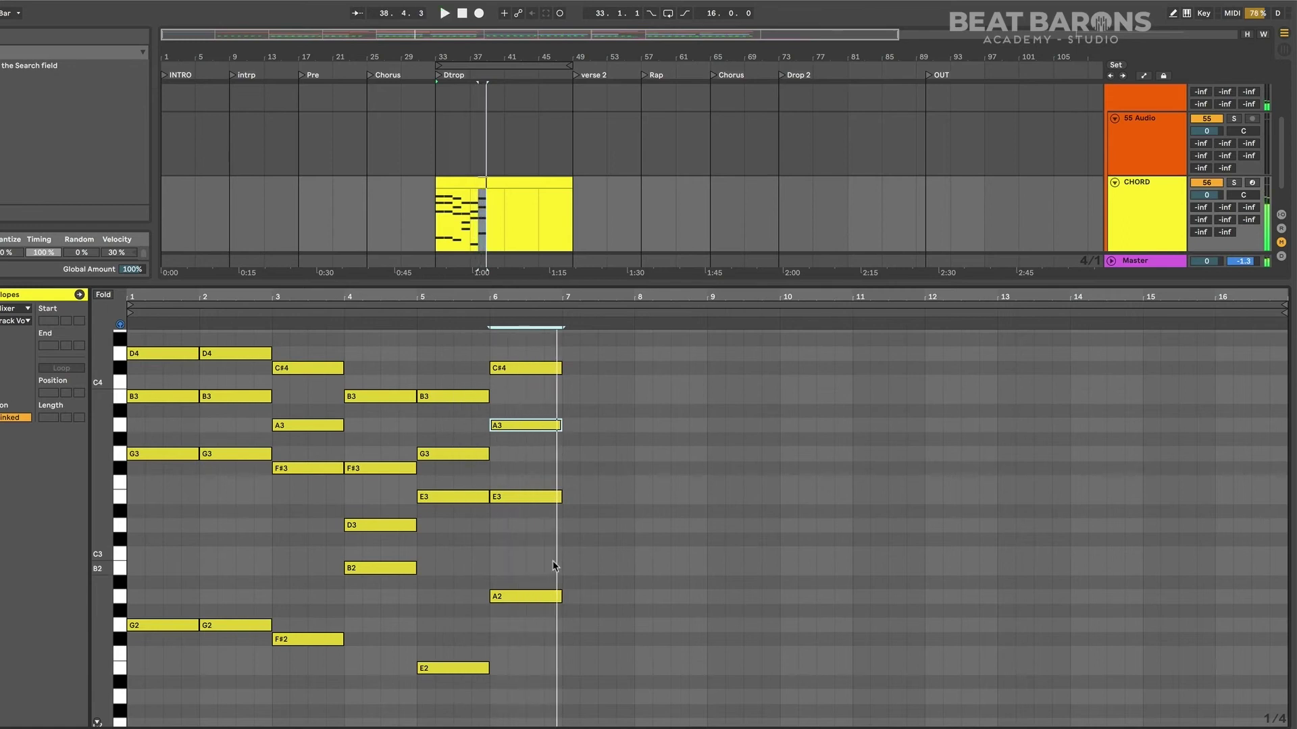
key(space)
- Build a one-bar chord of D3, F#3 and A3 in bar 7, starting from a copy of the A2 note
click(549, 602)
key(ctrl+d)
drag(582, 600, 588, 431)
click(586, 525)
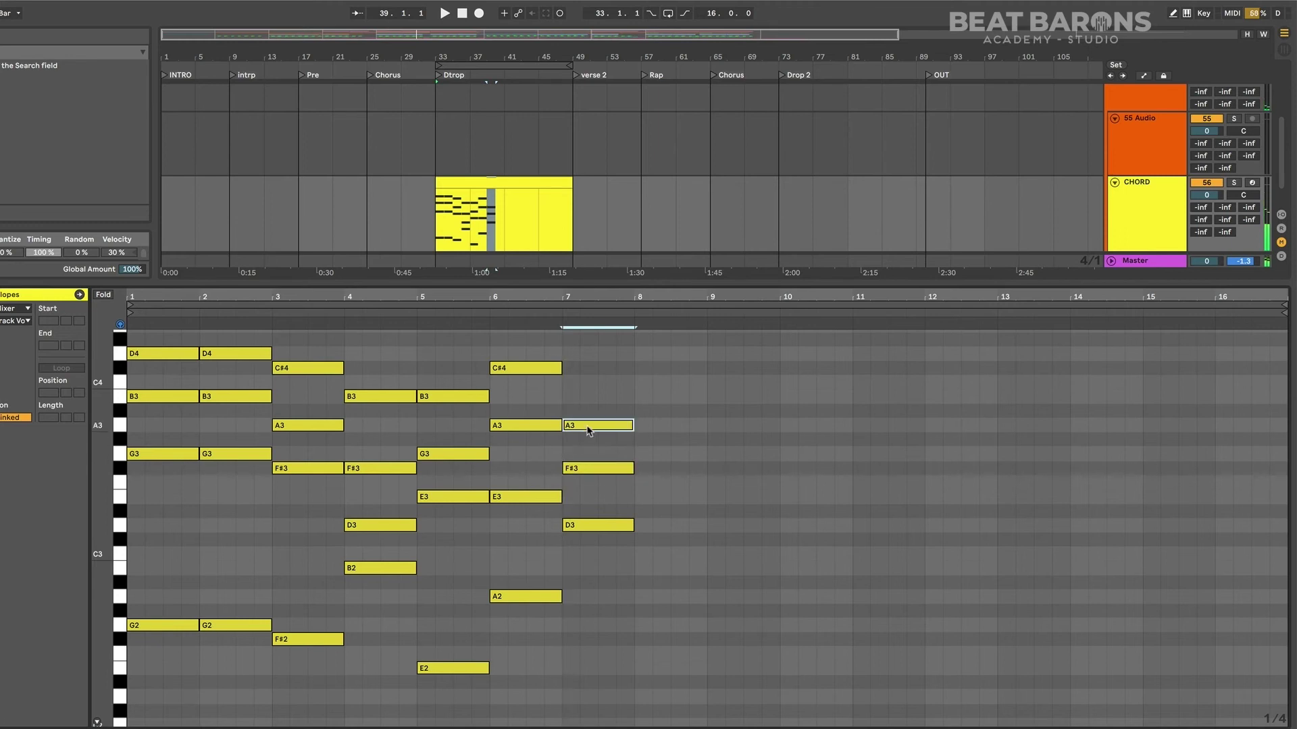
- Build a one-bar chord of D3, F#3, A3 and C#4 in bar 8 and play back the progression
click(611, 525)
key(ctrl+d)
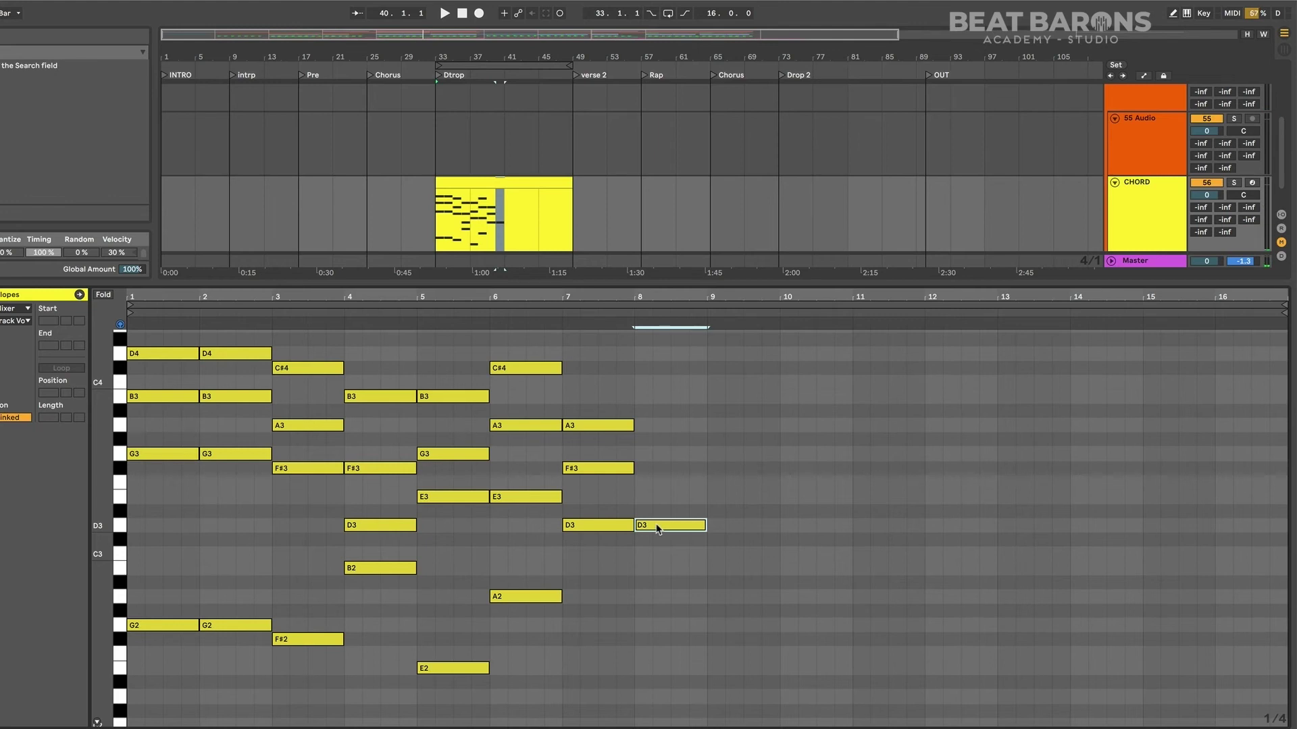
drag(657, 525, 659, 425)
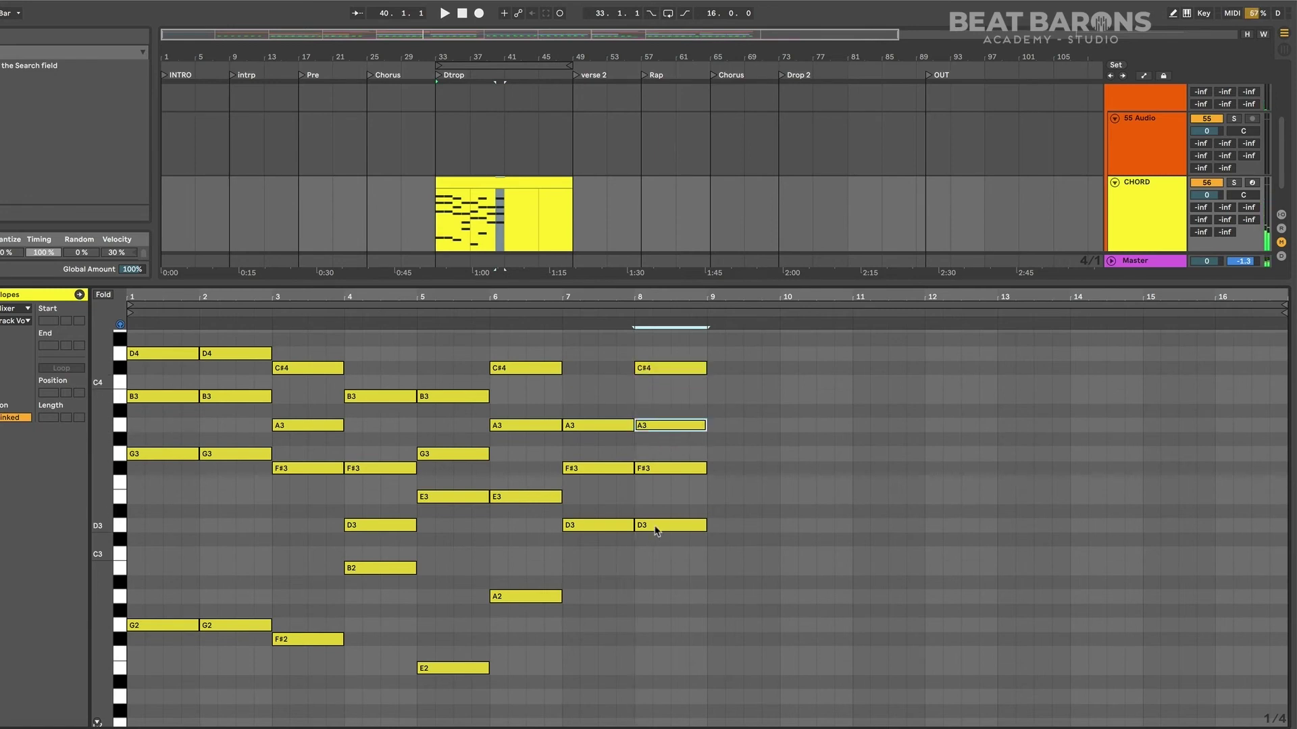
scroll(601, 564, up, 1)
key(space)
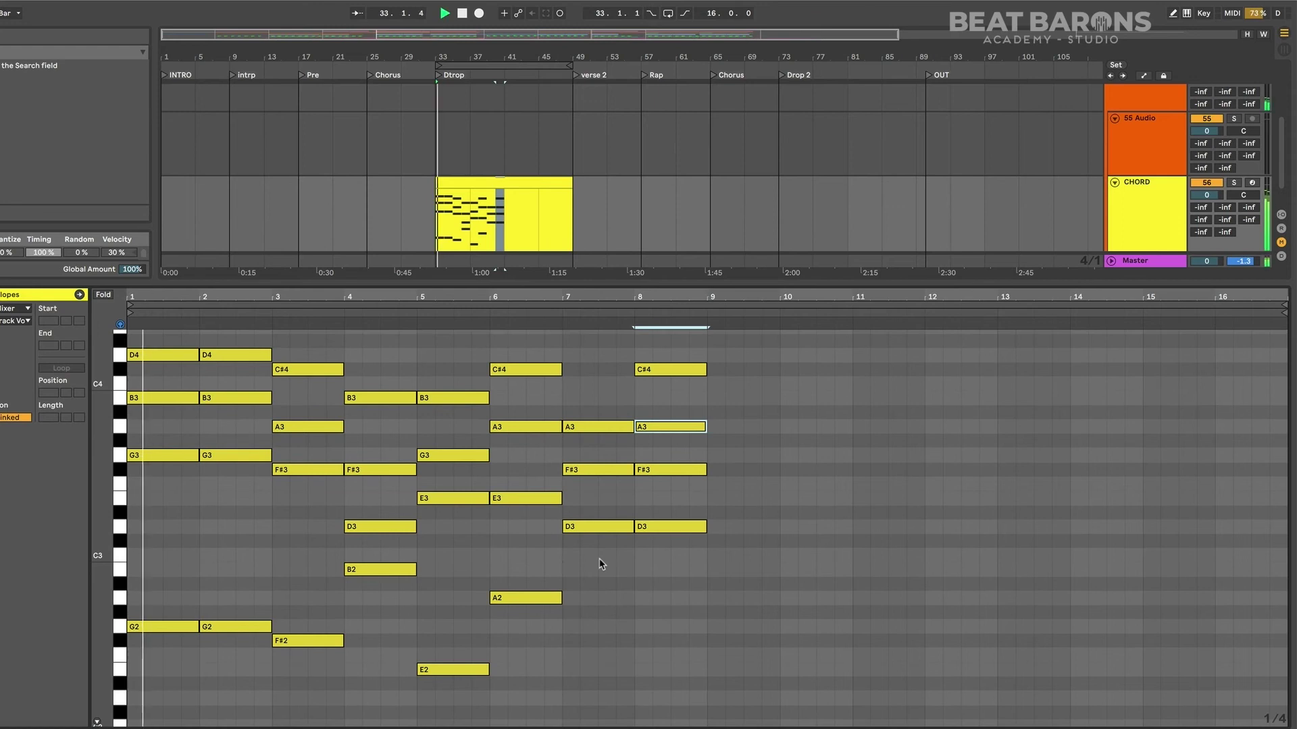